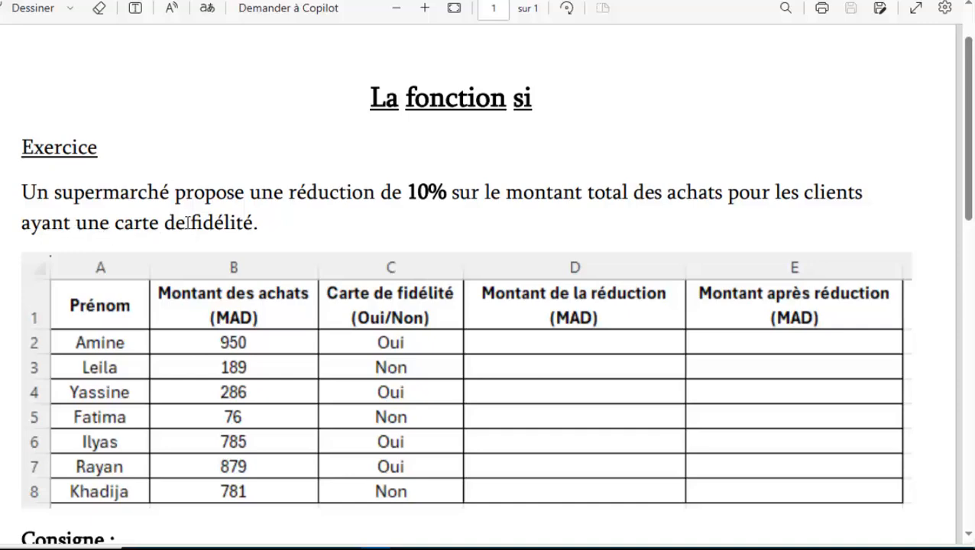
- Read through the SI function exercise, examining the discount rule, the customer table and the instructions for the two columns to complete
{"action": "scroll", "coordinate": [192, 220], "scroll_direction": "down", "scroll_amount": 1}
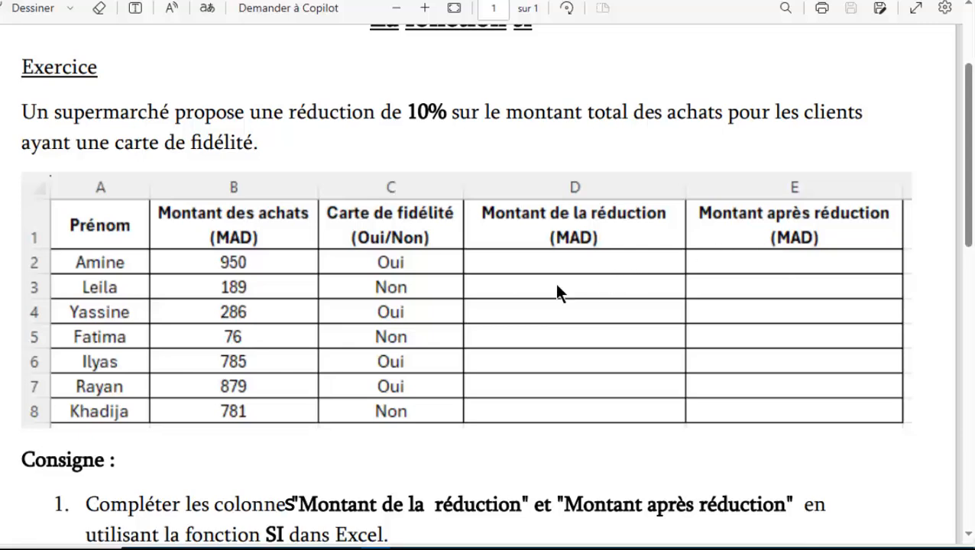
{"action": "scroll", "coordinate": [341, 287], "scroll_direction": "down", "scroll_amount": 3}
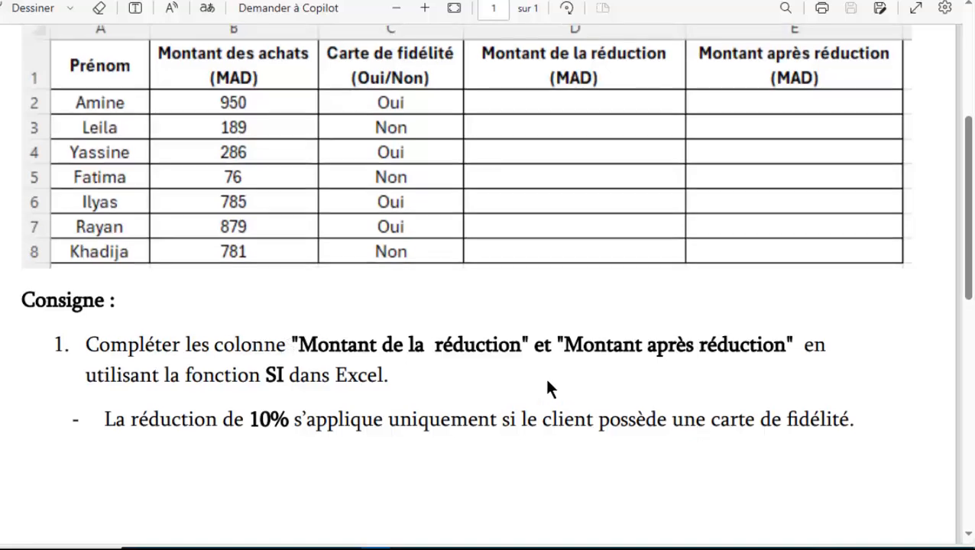
{"action": "scroll", "coordinate": [547, 380], "scroll_direction": "up", "scroll_amount": 2}
{"action": "scroll", "coordinate": [478, 374], "scroll_direction": "up", "scroll_amount": 1}
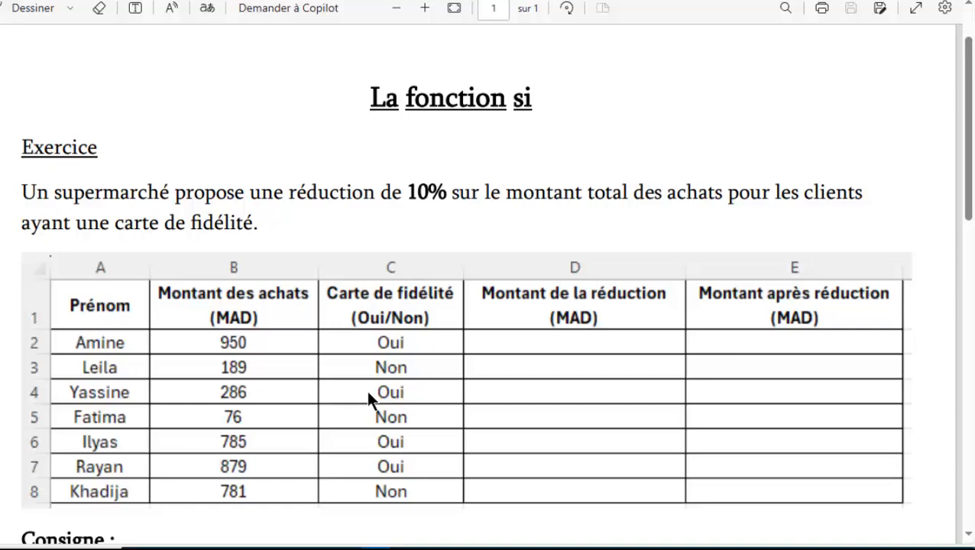
{"action": "scroll", "coordinate": [367, 391], "scroll_direction": "down", "scroll_amount": 2}
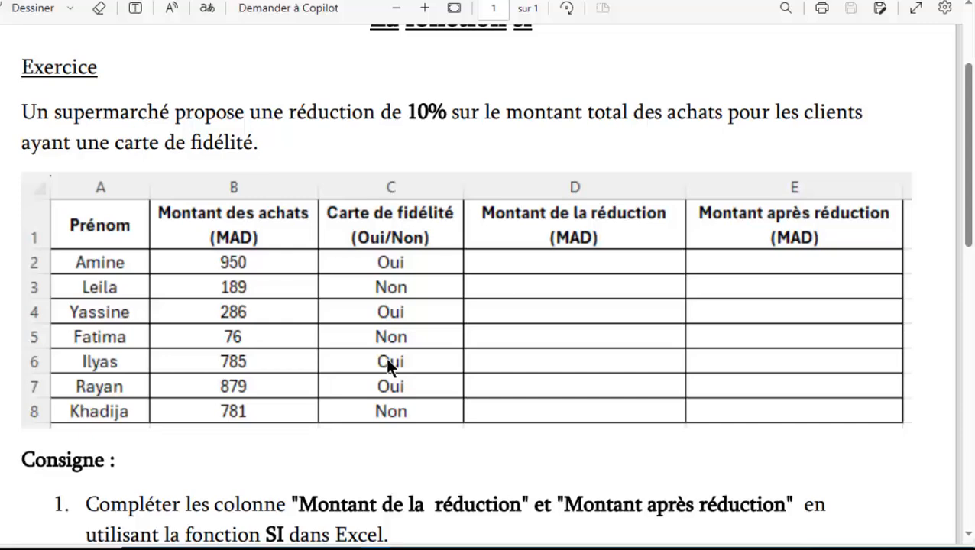
{"action": "scroll", "coordinate": [370, 357], "scroll_direction": "up", "scroll_amount": 2}
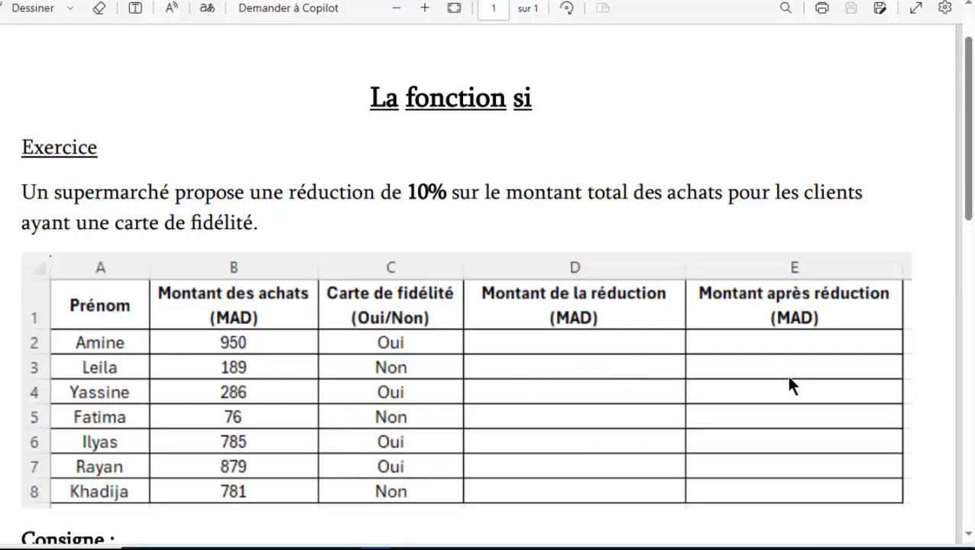
{"action": "scroll", "coordinate": [782, 375], "scroll_direction": "down", "scroll_amount": 2}
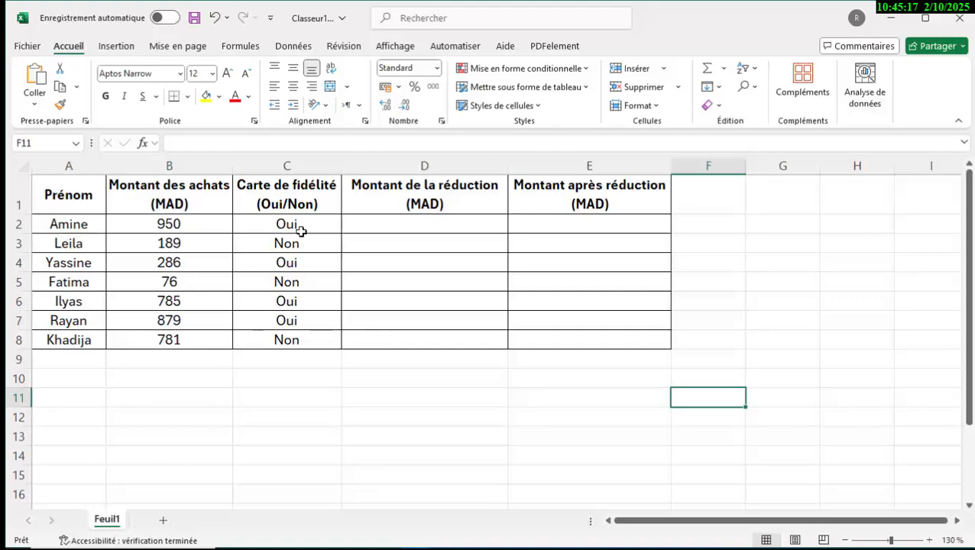
- Begin a SI formula in cell D2 whose logical test checks whether C2 equals "Oui"
{"action": "left_click", "coordinate": [370, 228]}
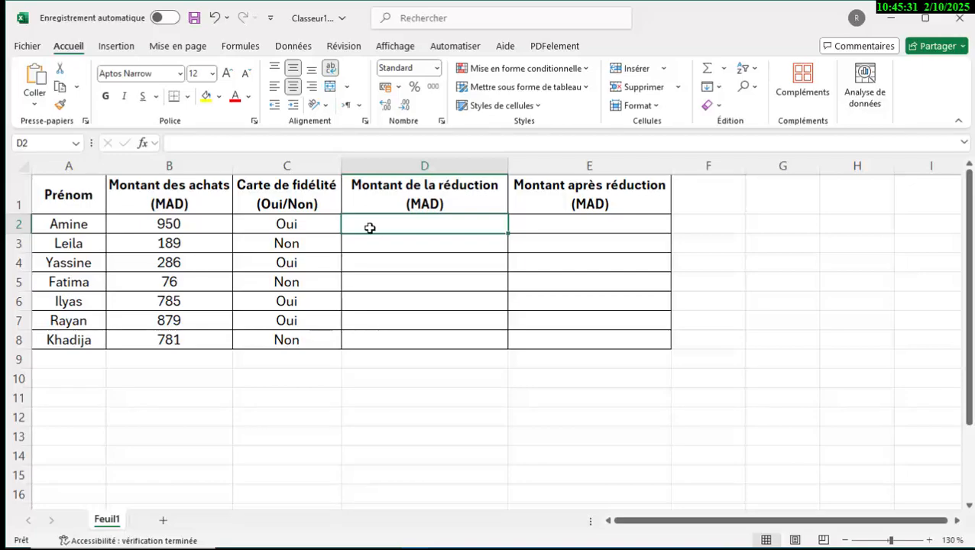
{"action": "type", "text": "="}
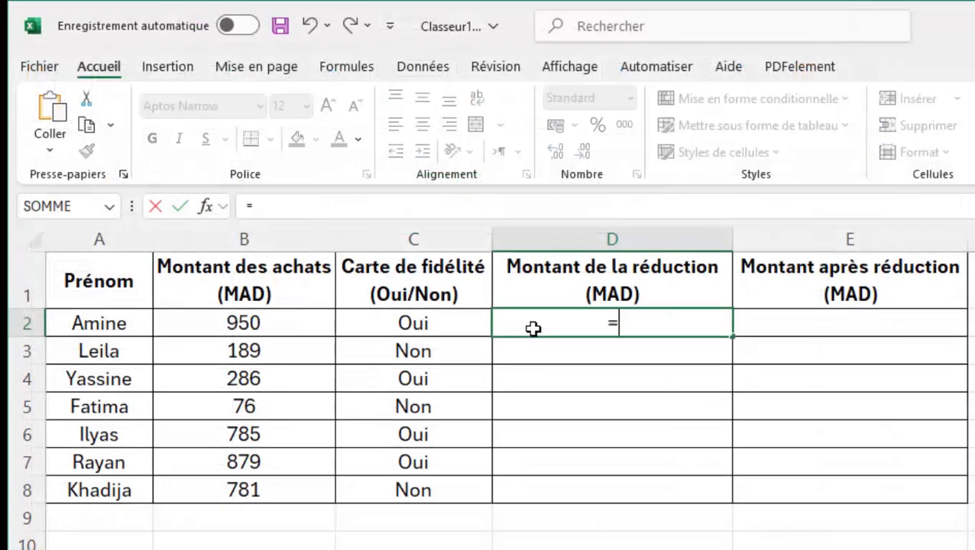
{"action": "type", "text": "si"}
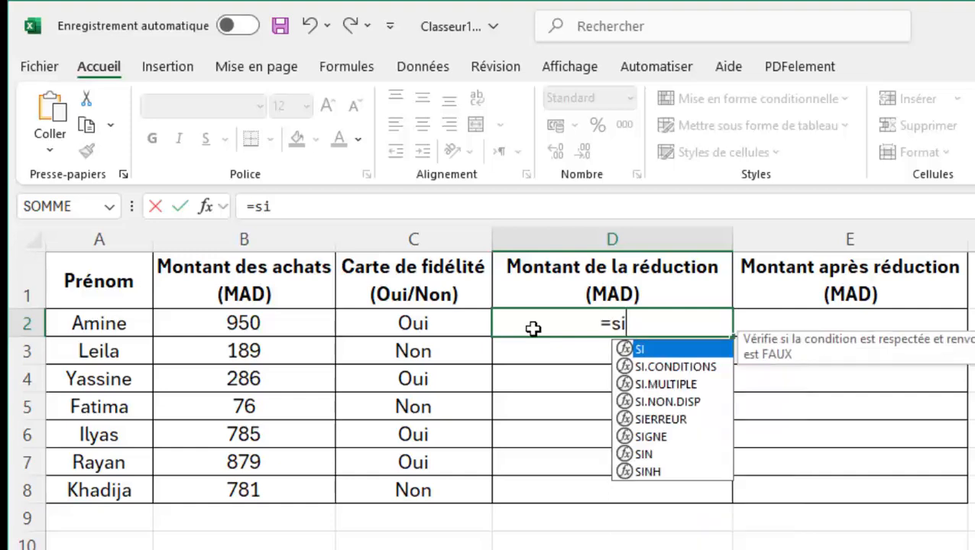
{"action": "type", "text": "("}
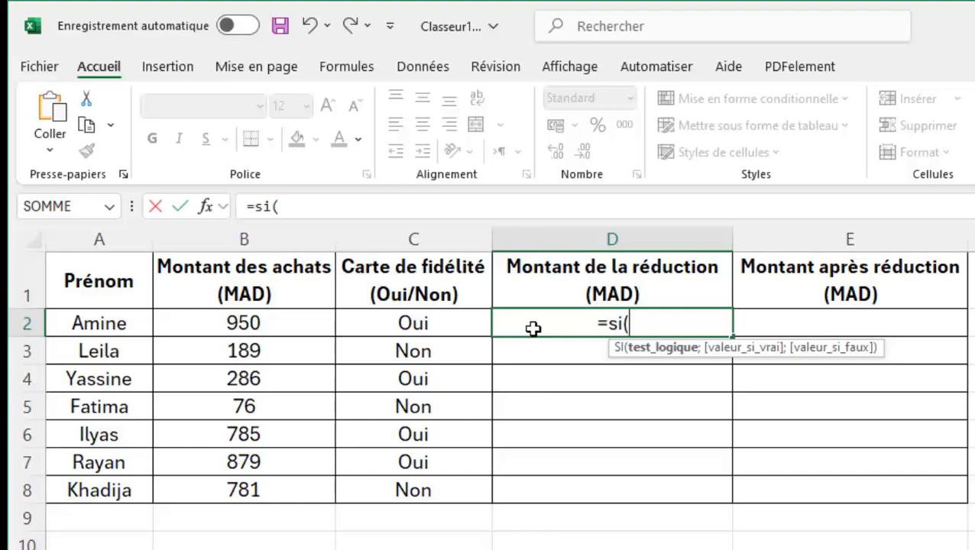
{"action": "left_click", "coordinate": [408, 325]}
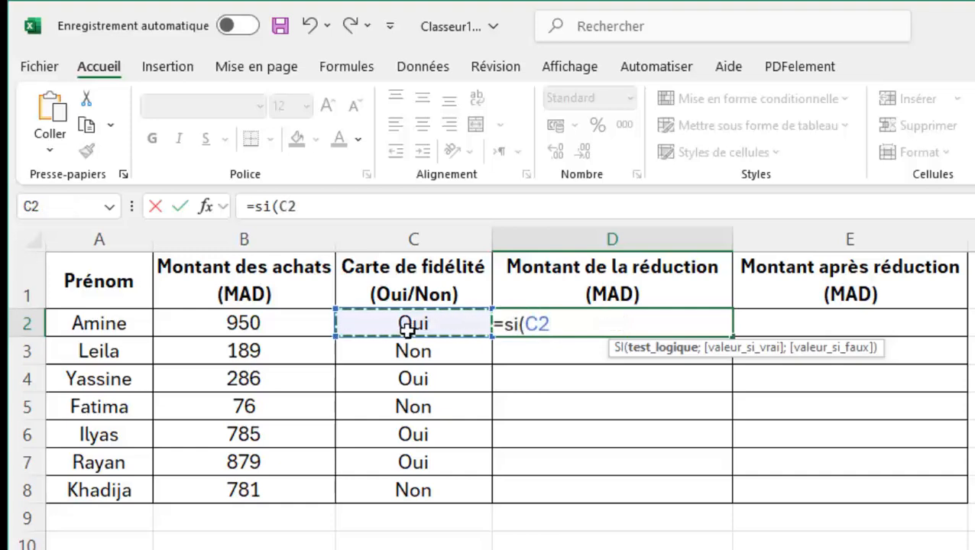
{"action": "type", "text": "="}
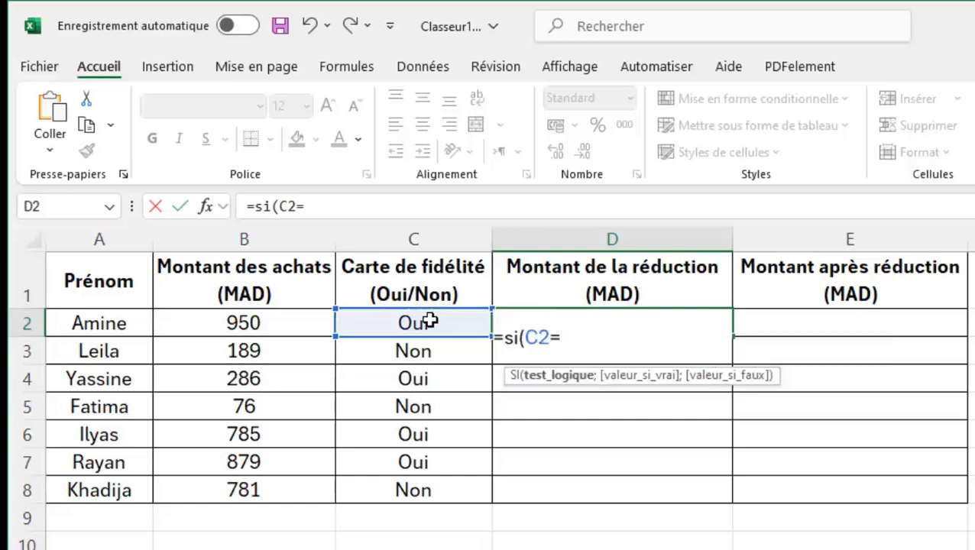
{"action": "type", "text": "\""}
{"action": "type", "text": "Oui"}
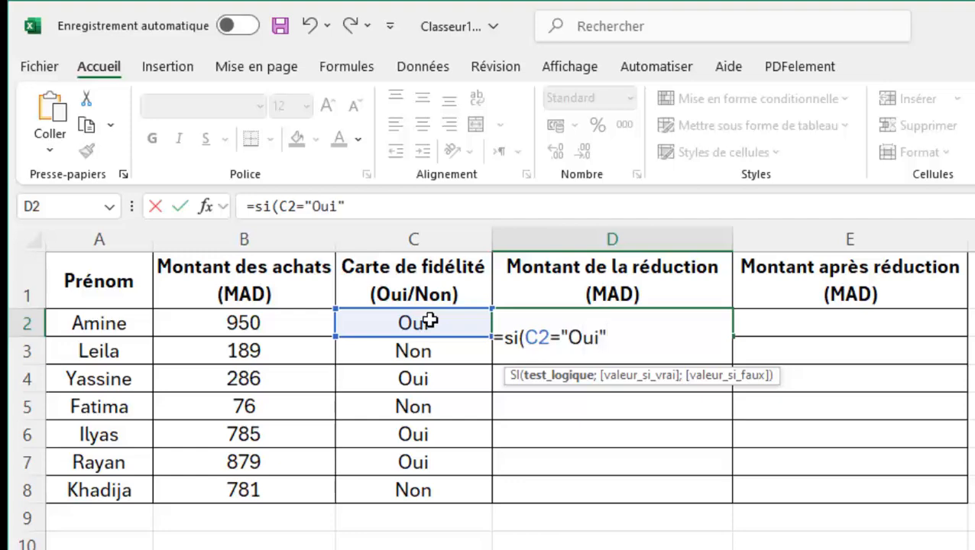
{"action": "type", "text": "\";"}
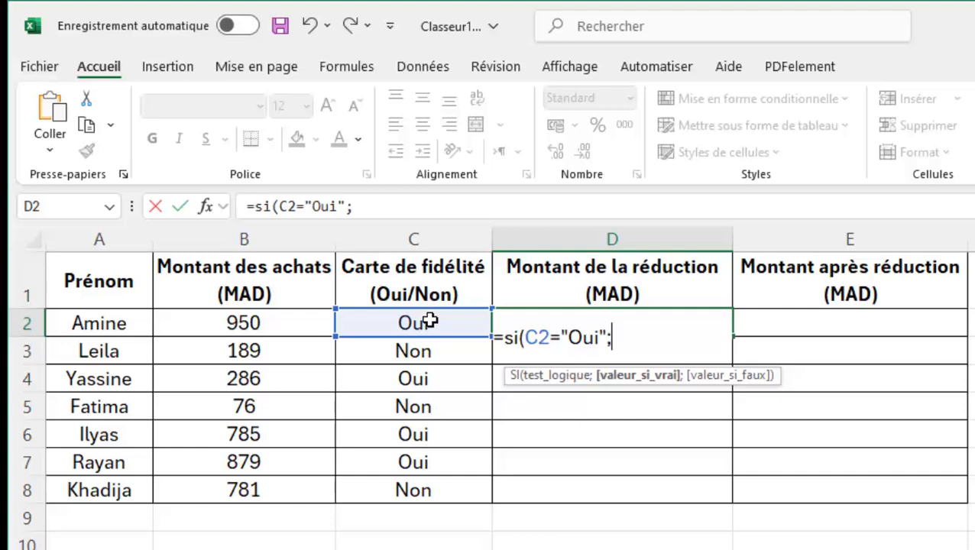
- Complete the D2 formula with B2*10% as the value if true and 0 as the value if false
{"action": "left_click", "coordinate": [233, 323]}
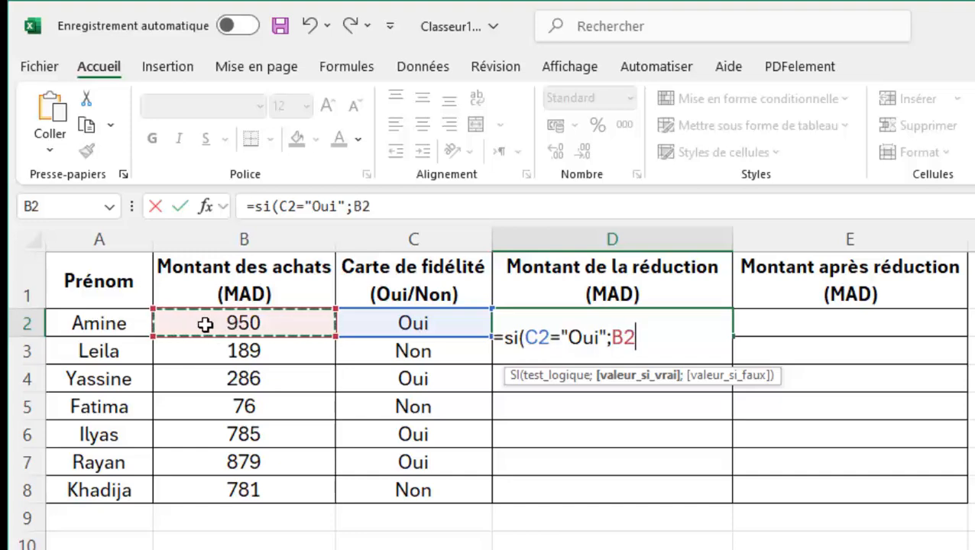
{"action": "type", "text": "*"}
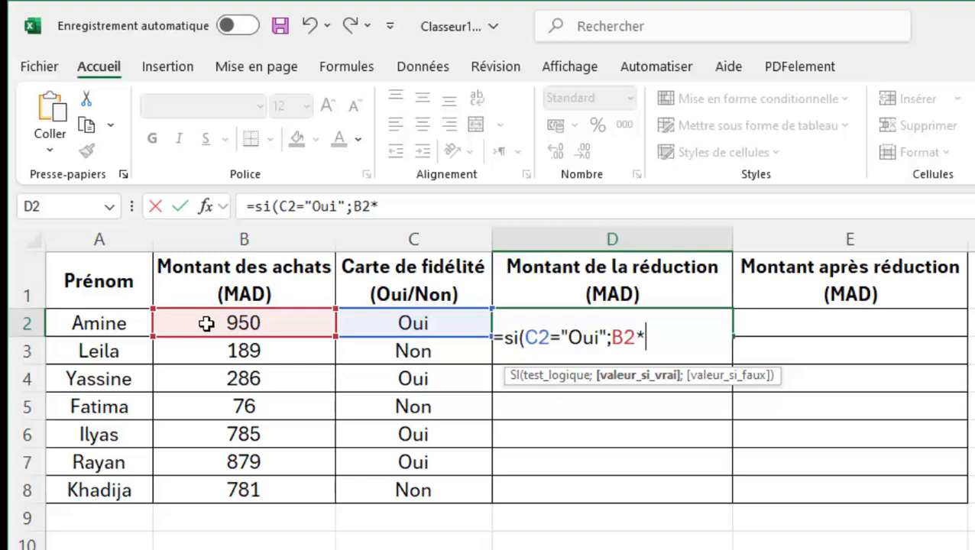
{"action": "type", "text": "10"}
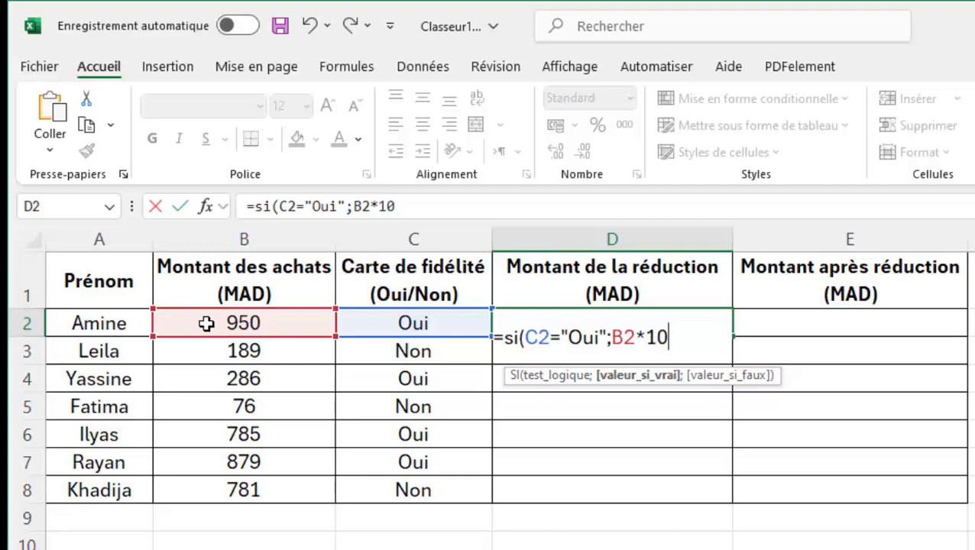
{"action": "type", "text": "%"}
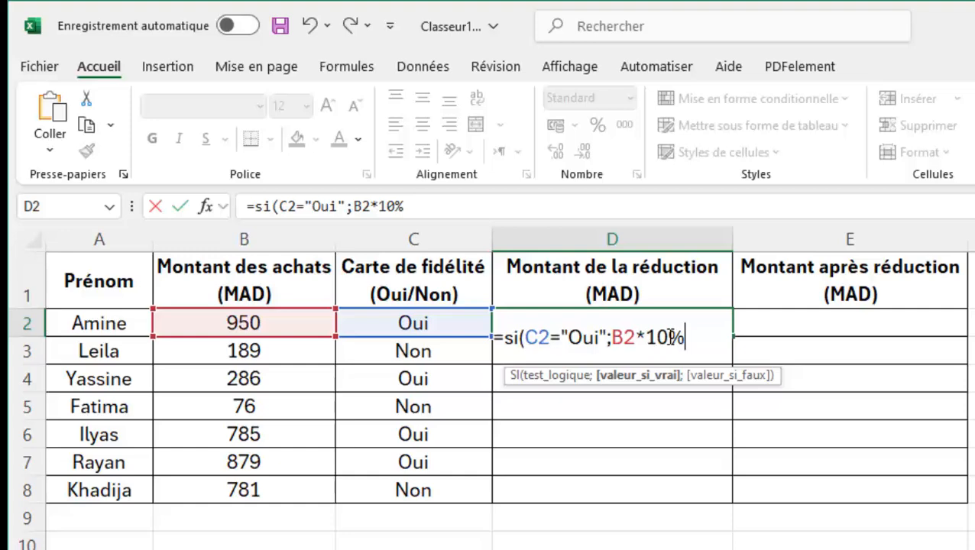
{"action": "type", "text": ";"}
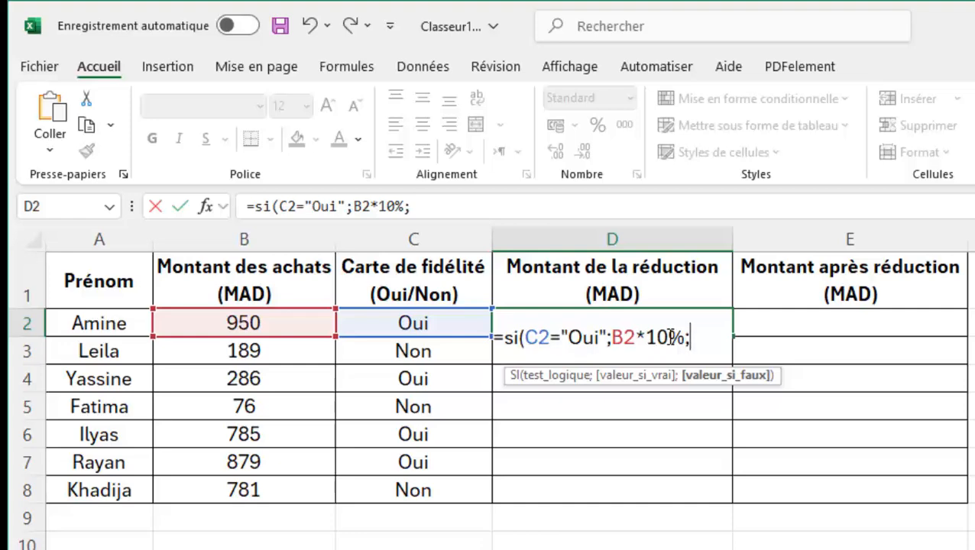
{"action": "type", "text": "0)"}
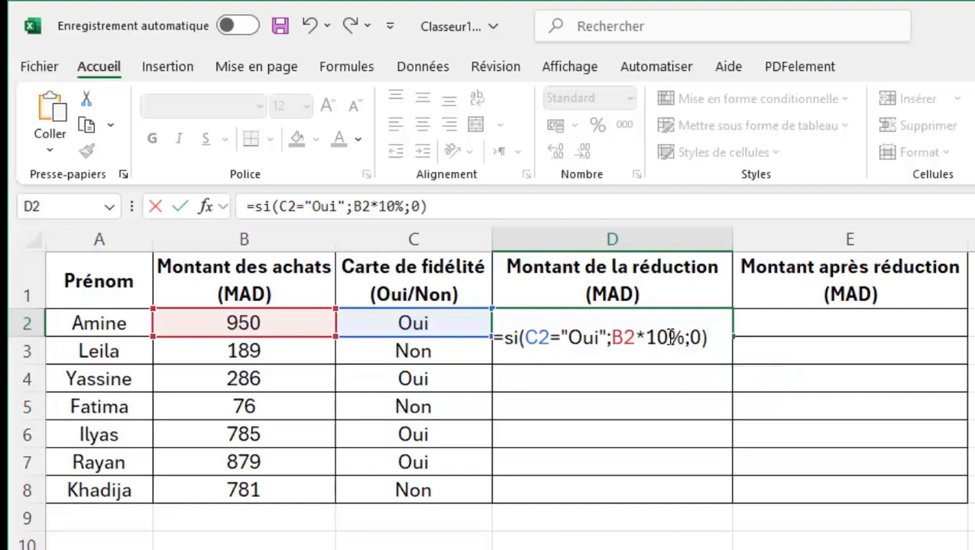
{"action": "key", "text": "Return"}
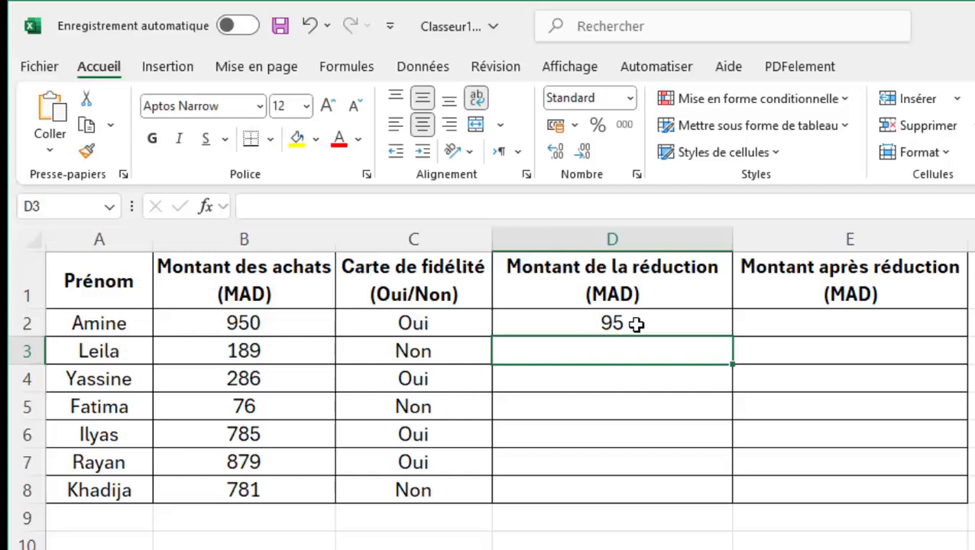
{"action": "left_click", "coordinate": [637, 324]}
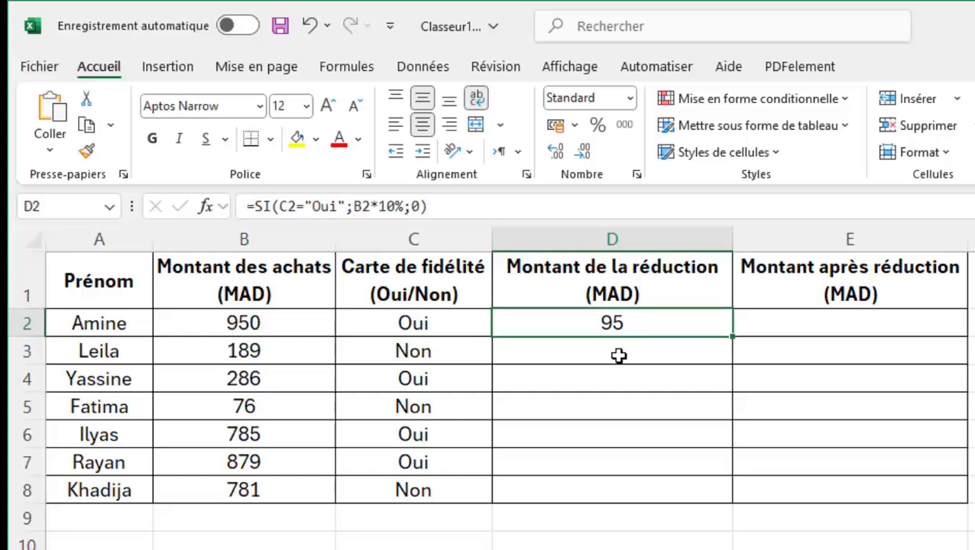
{"action": "left_click", "coordinate": [620, 355]}
{"action": "left_click", "coordinate": [613, 385]}
{"action": "left_click", "coordinate": [607, 413]}
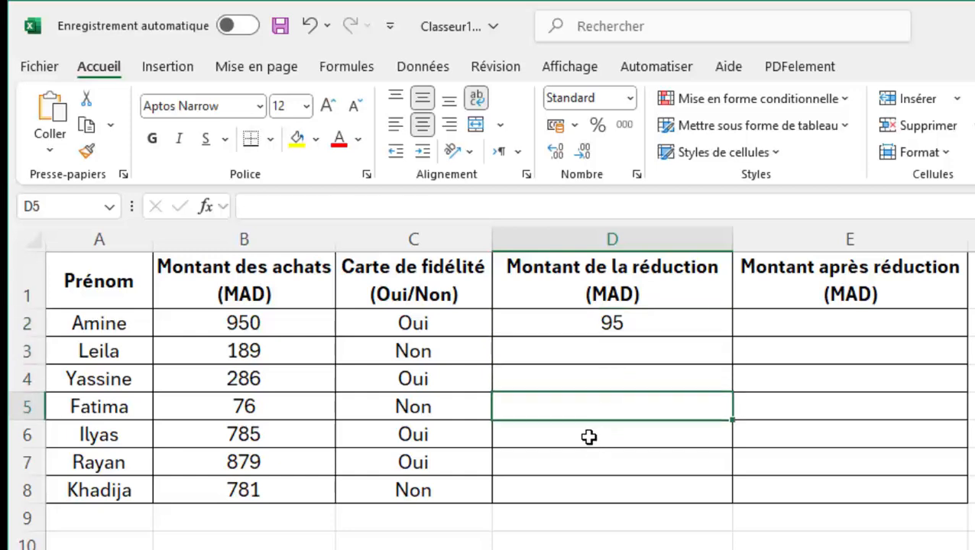
{"action": "left_click", "coordinate": [590, 437]}
{"action": "left_click", "coordinate": [586, 470]}
{"action": "left_click", "coordinate": [573, 506]}
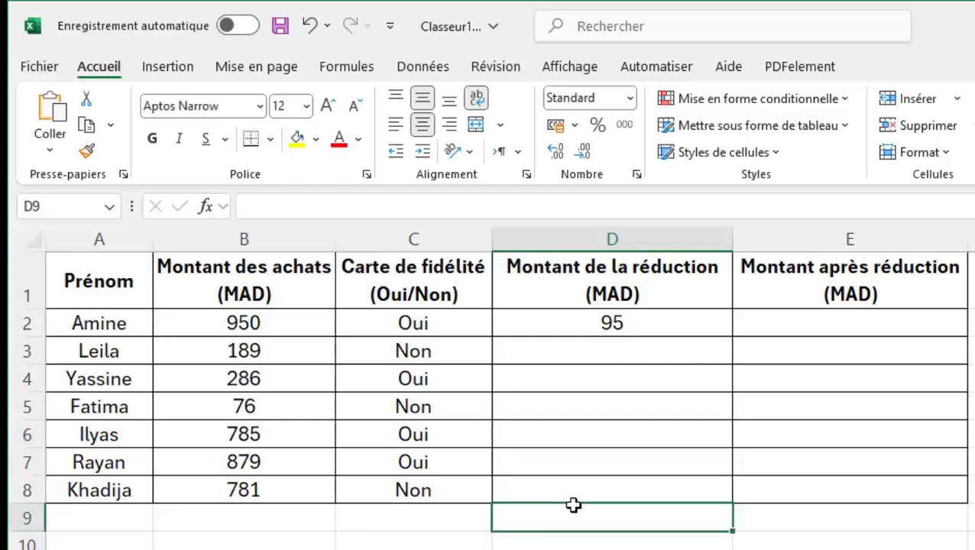
{"action": "left_click", "coordinate": [627, 405]}
- Fill the reduction formula from D2 down through D8
{"action": "left_click", "coordinate": [629, 322]}
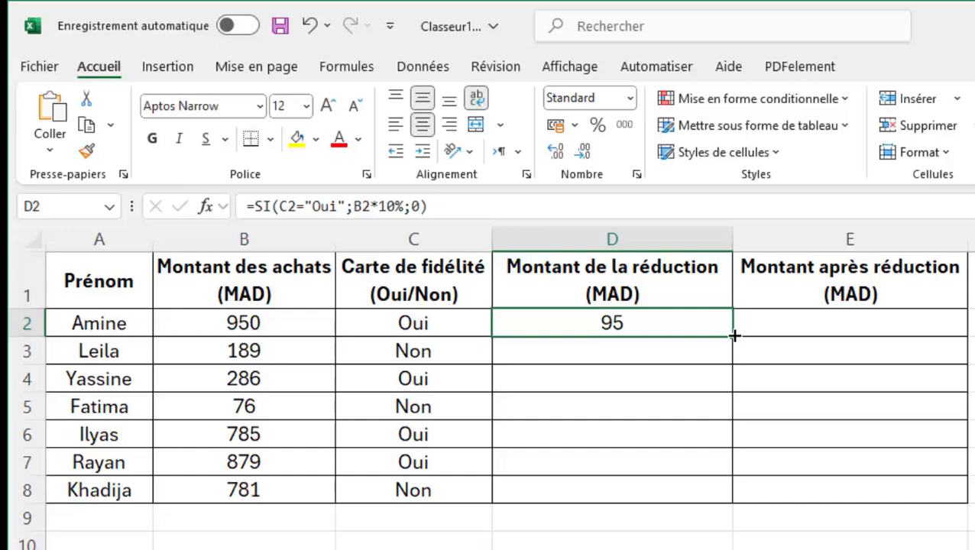
{"action": "left_click_drag", "start_coordinate": [733, 335], "coordinate": [716, 498]}
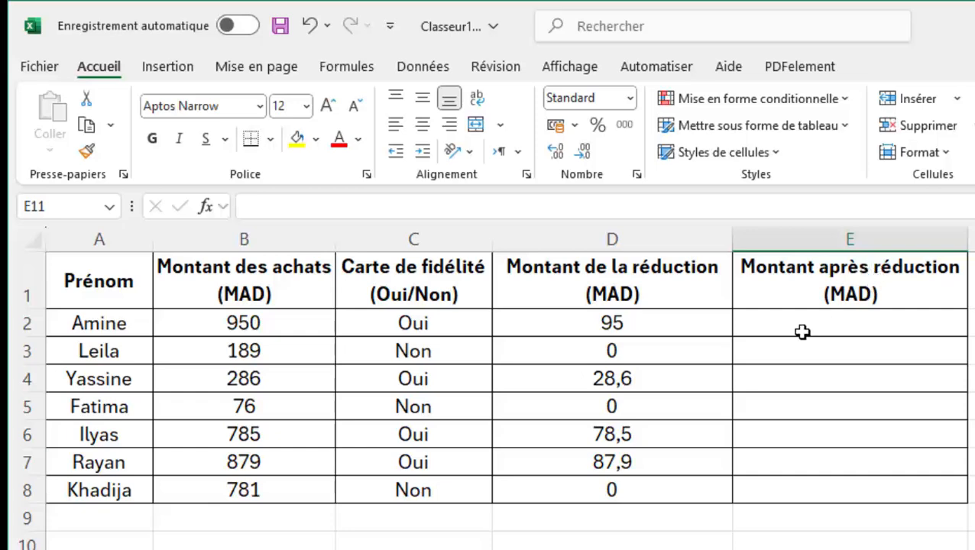
- Enter =B2-D2 in cell E2 for the amount after reduction and fill it down through E8
{"action": "left_click", "coordinate": [761, 325]}
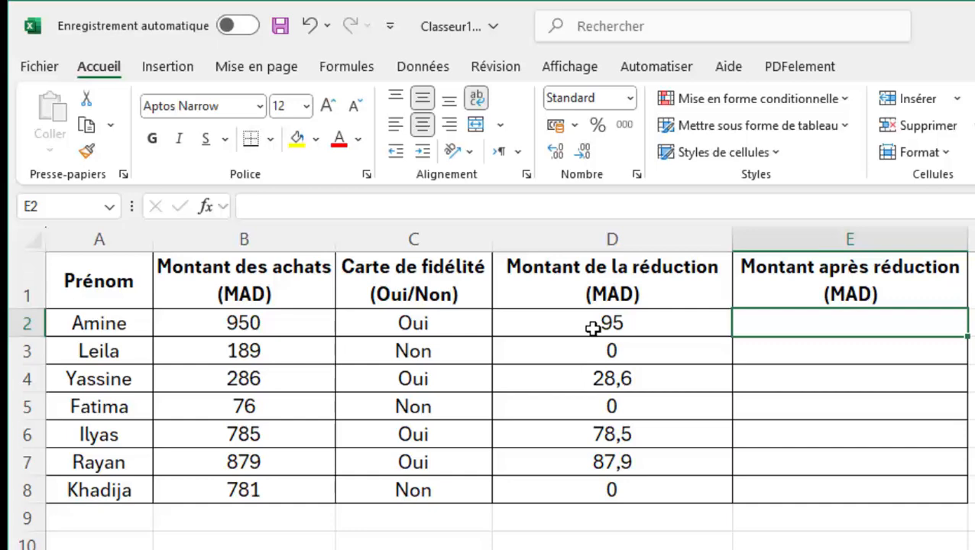
{"action": "type", "text": "="}
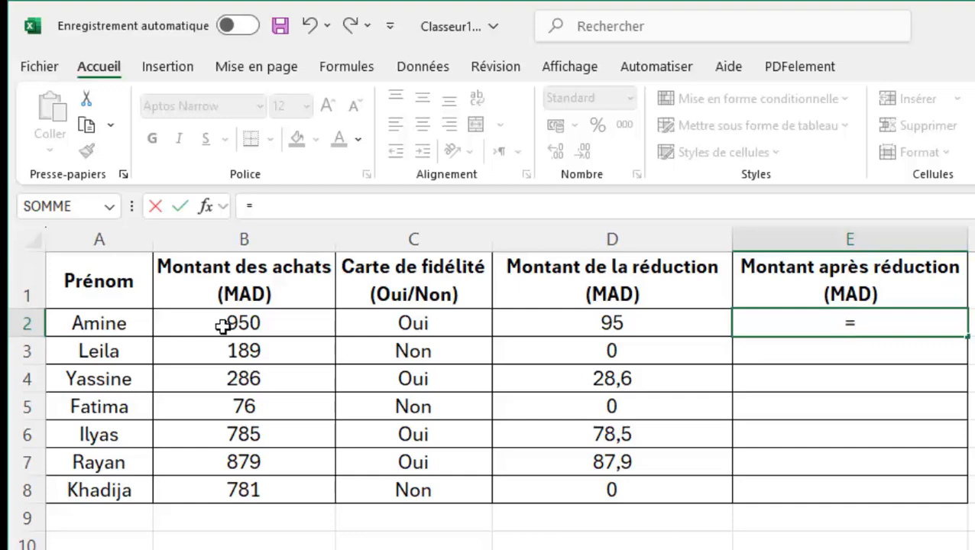
{"action": "left_click", "coordinate": [222, 326]}
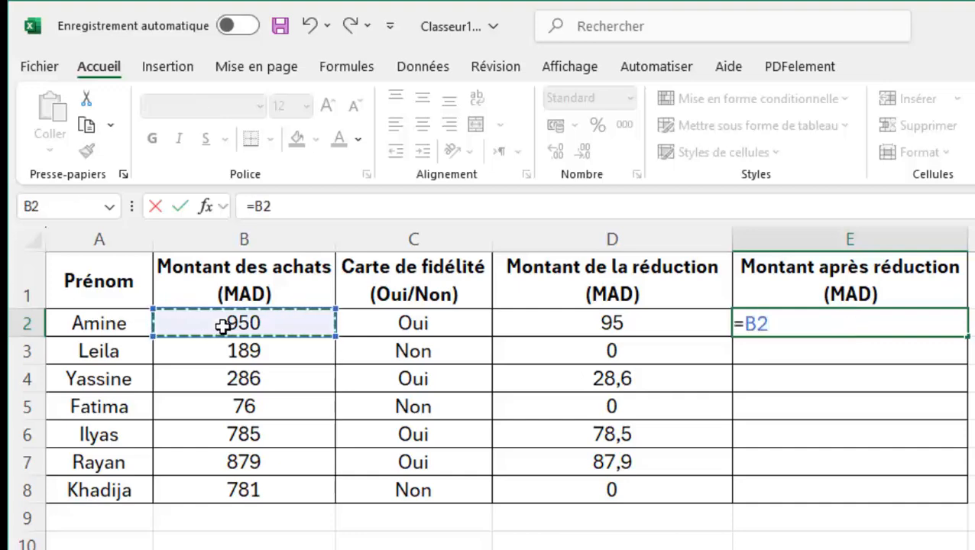
{"action": "type", "text": "-"}
{"action": "left_click", "coordinate": [581, 323]}
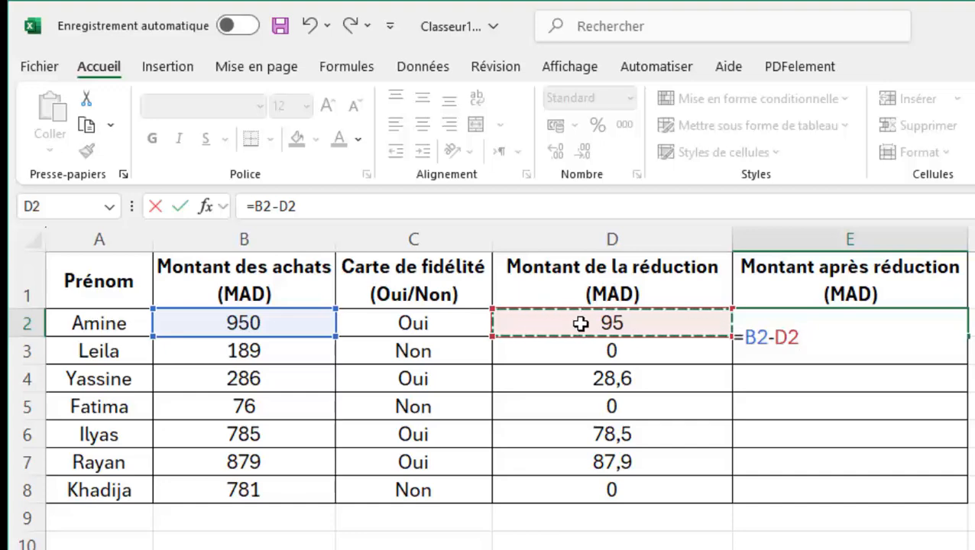
{"action": "key", "text": "Return"}
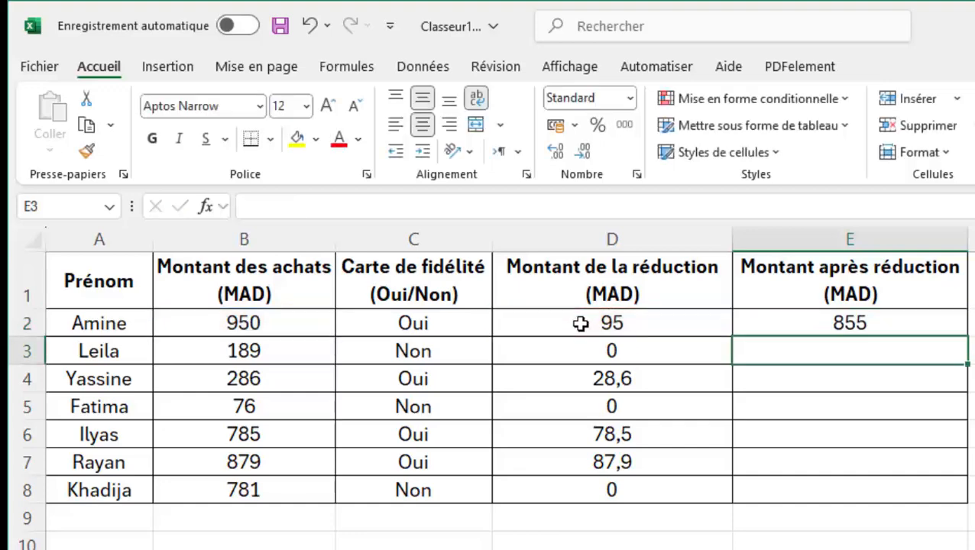
{"action": "left_click", "coordinate": [798, 326]}
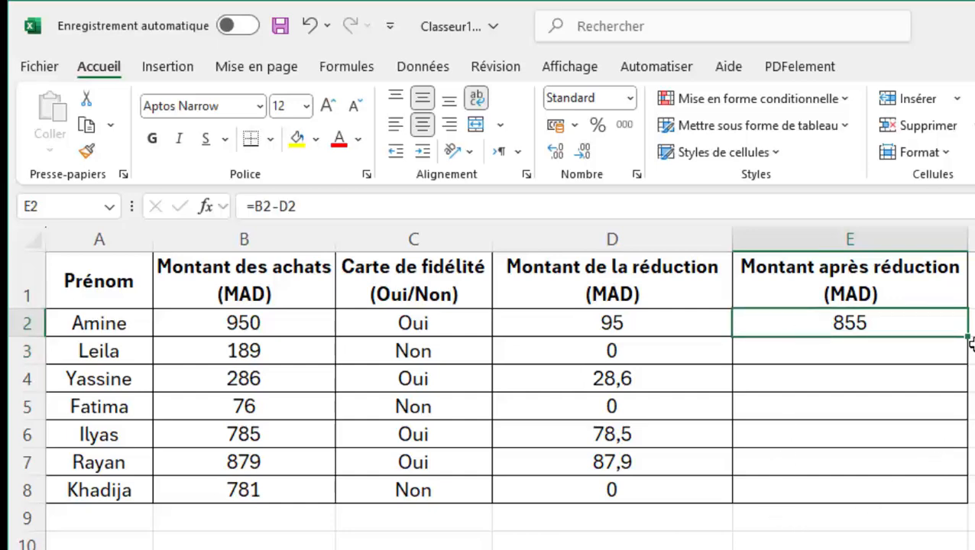
{"action": "left_click_drag", "start_coordinate": [968, 337], "coordinate": [948, 495]}
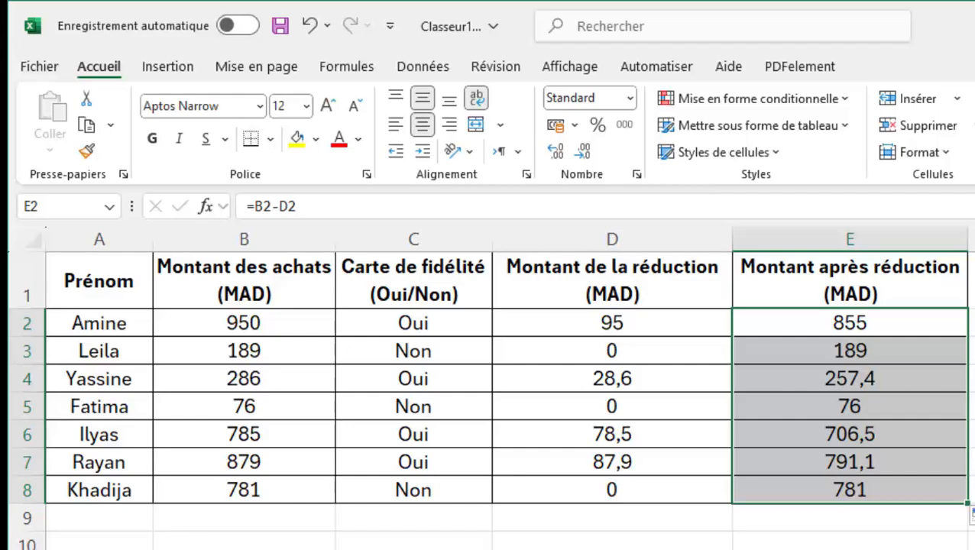